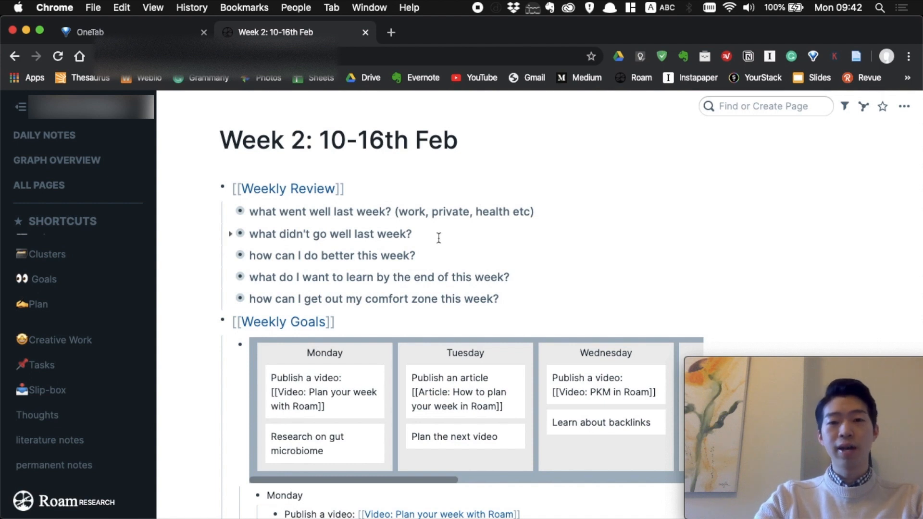
# Step: Review the answers nested under each of the five Weekly Review questions, expanding and collapsing them one at a time
pyautogui.click(230, 212)
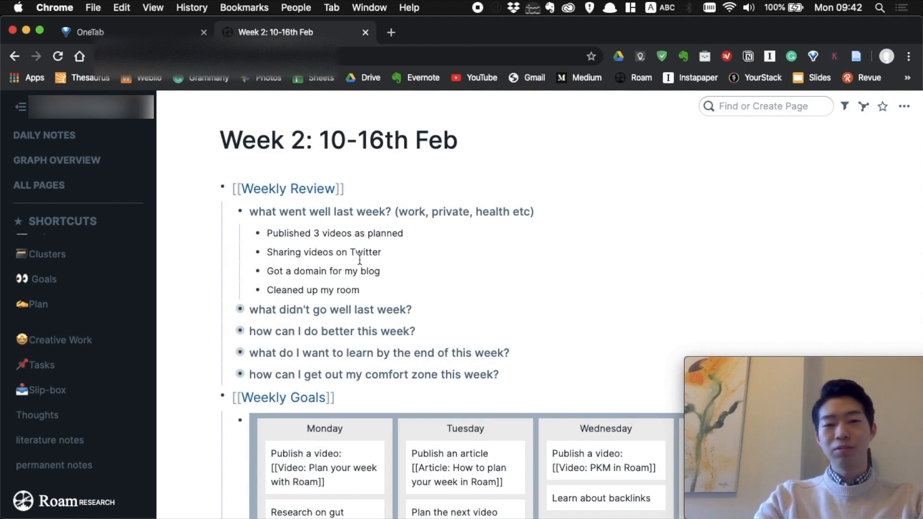
pyautogui.click(231, 213)
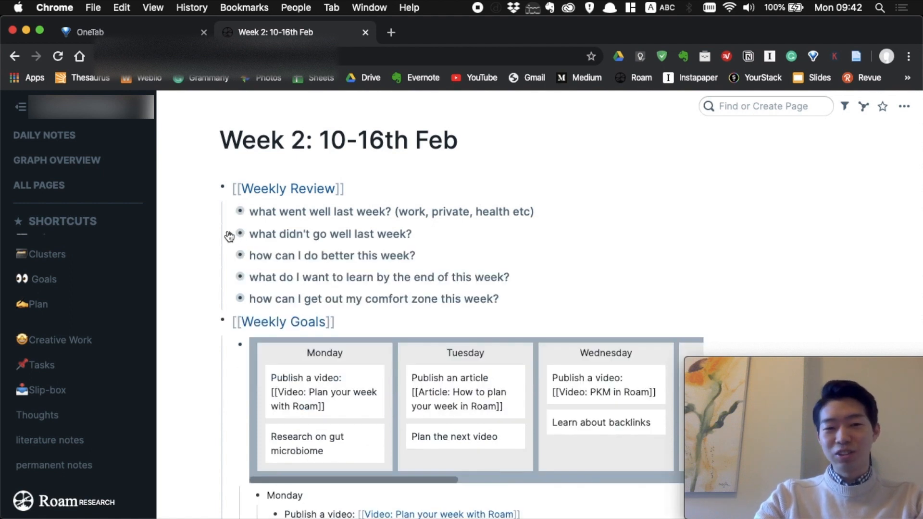
pyautogui.click(230, 235)
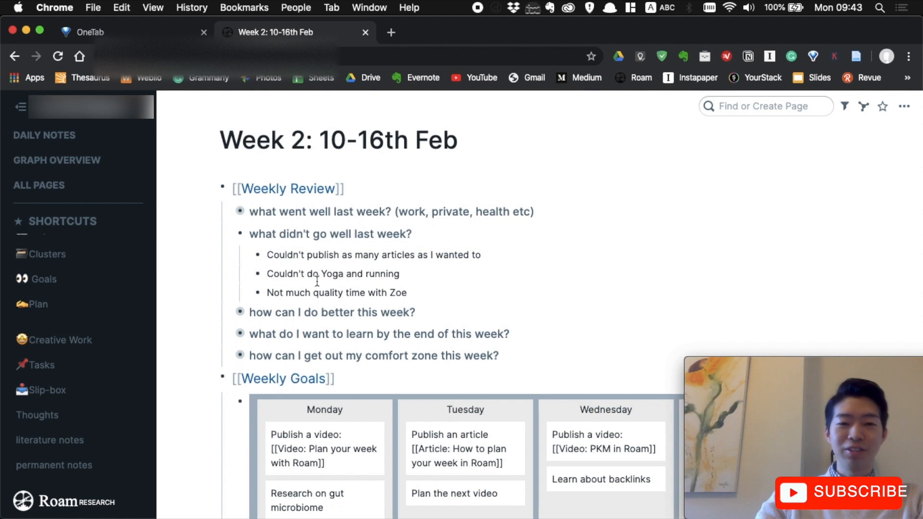
pyautogui.click(232, 236)
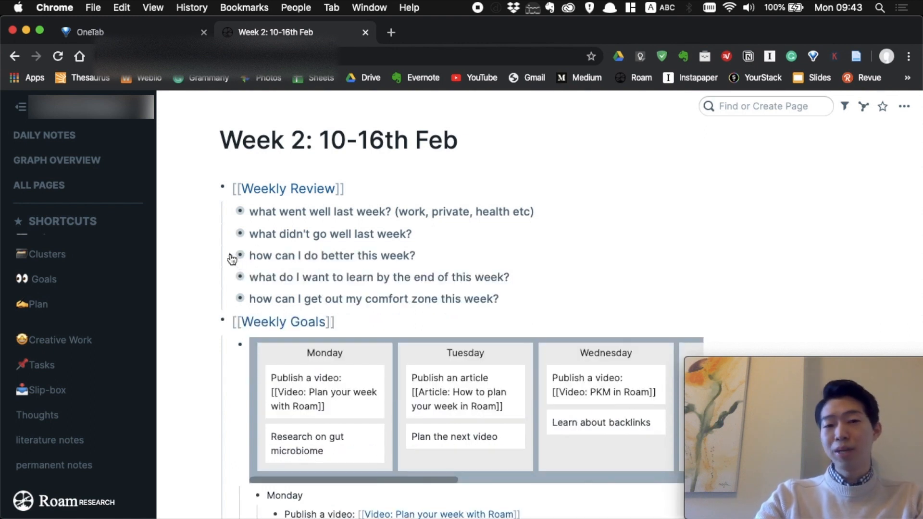
pyautogui.click(231, 257)
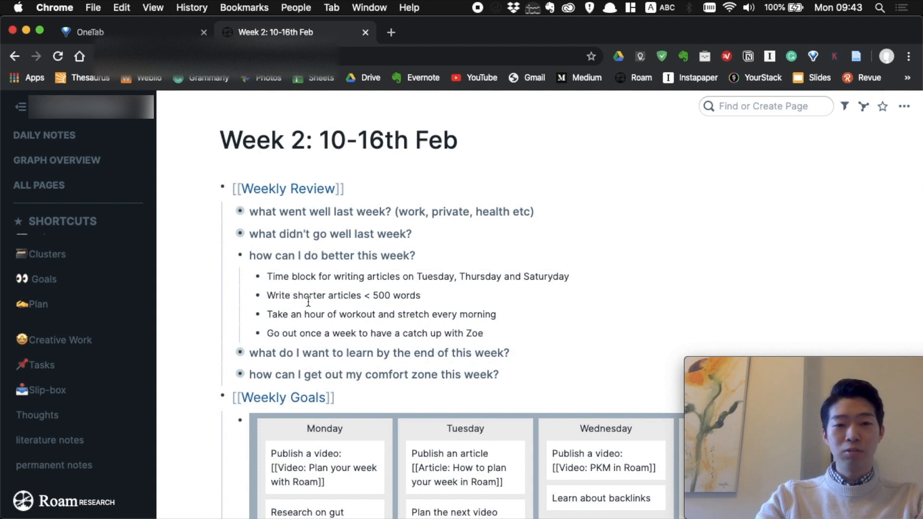
pyautogui.click(231, 258)
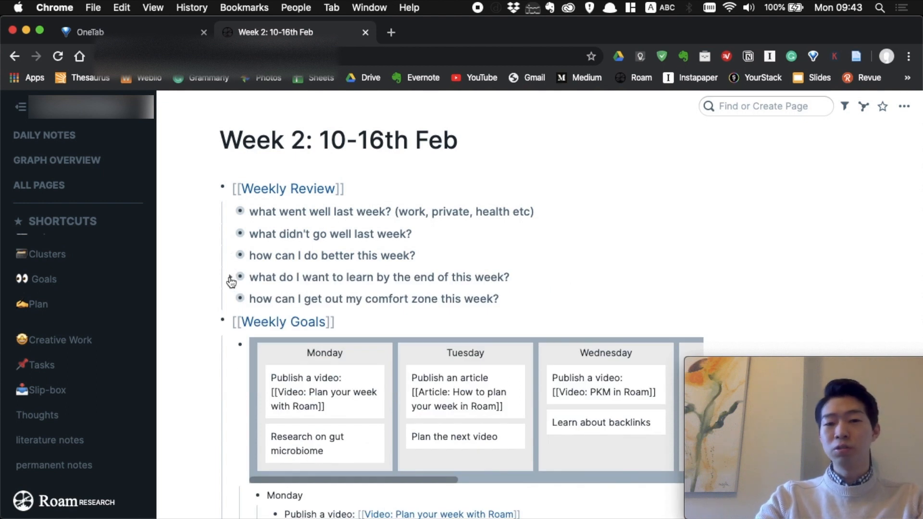
pyautogui.click(231, 279)
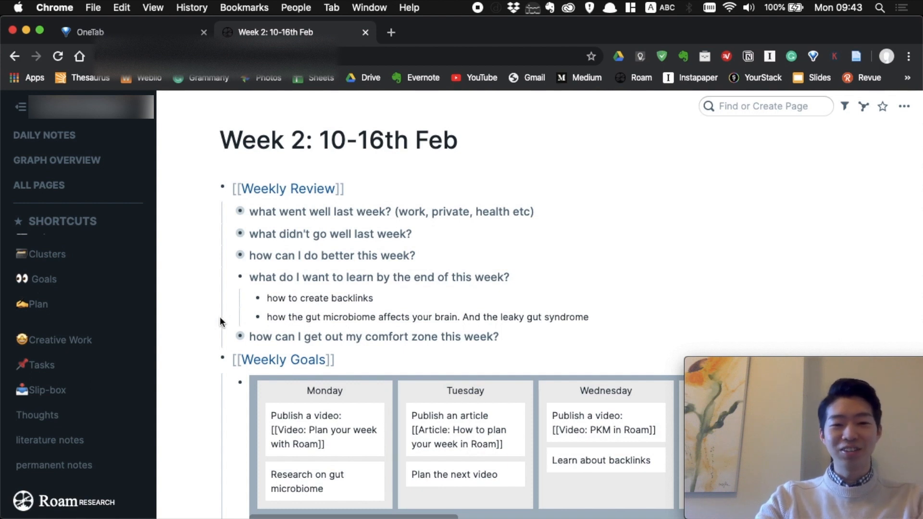
pyautogui.click(233, 278)
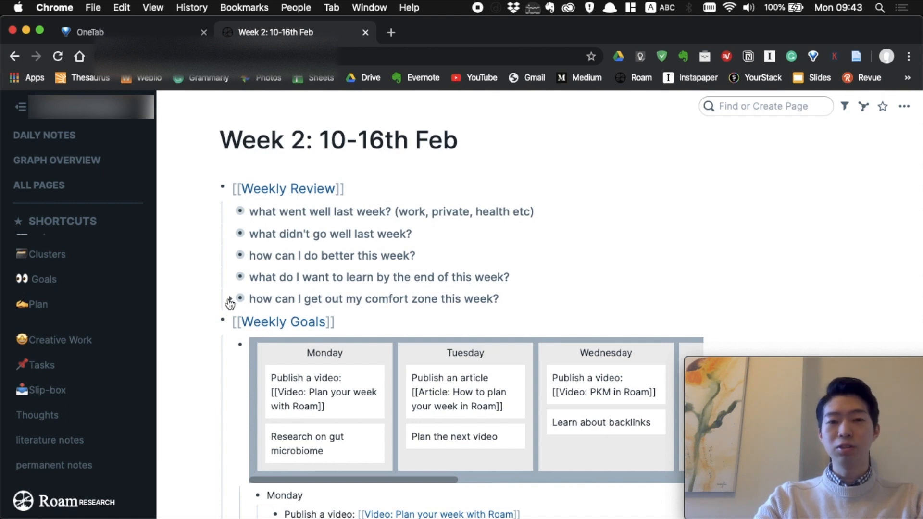
pyautogui.click(230, 303)
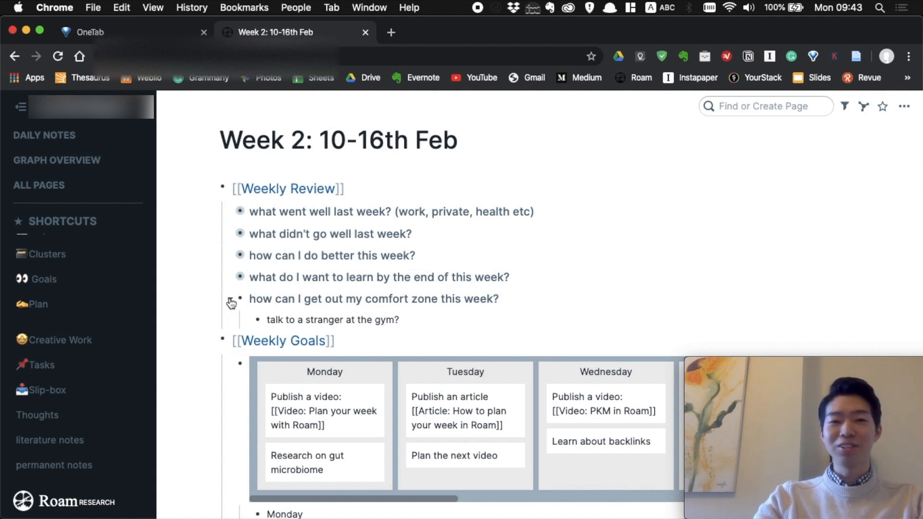
pyautogui.click(231, 303)
# Step: Examine the Weekly Goals board across the weekdays and the list of daily tasks beneath it
pyautogui.scroll(-3, 197, 326)
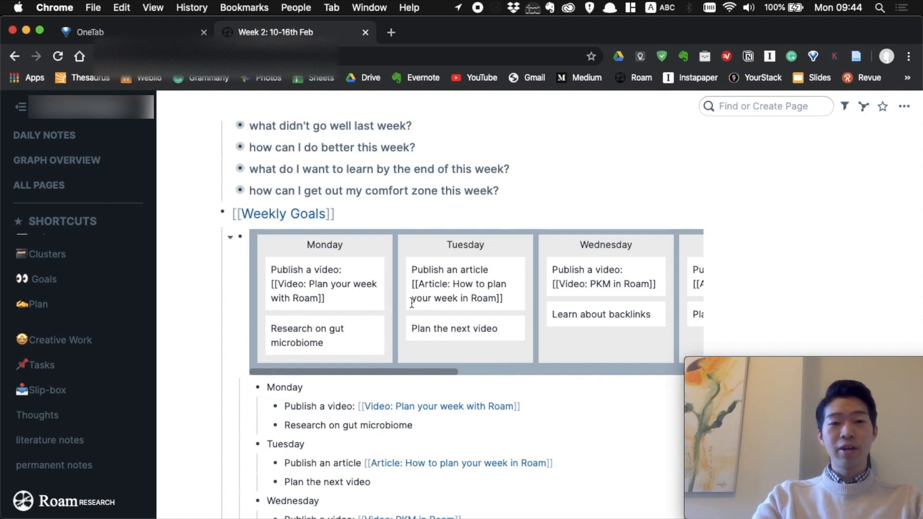
pyautogui.hscroll(5, 422, 303)
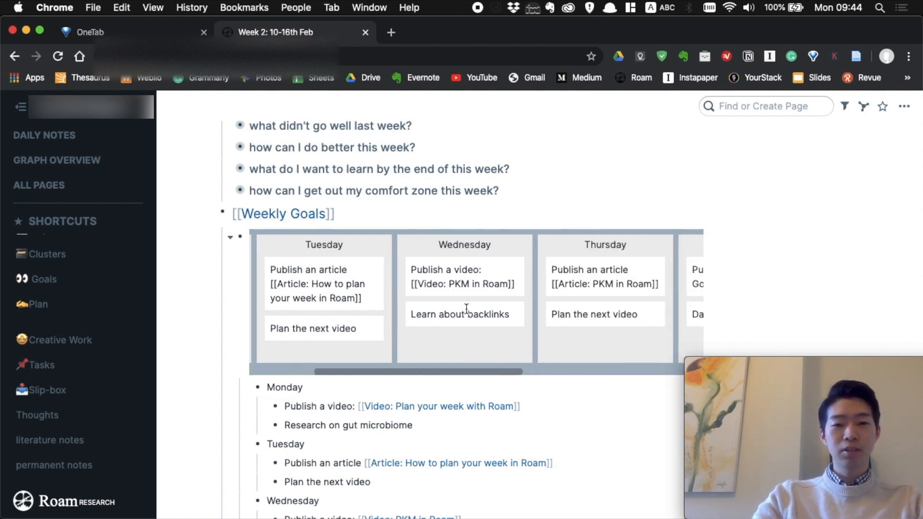
pyautogui.hscroll(-5, 422, 303)
pyautogui.hscroll(8, 496, 255)
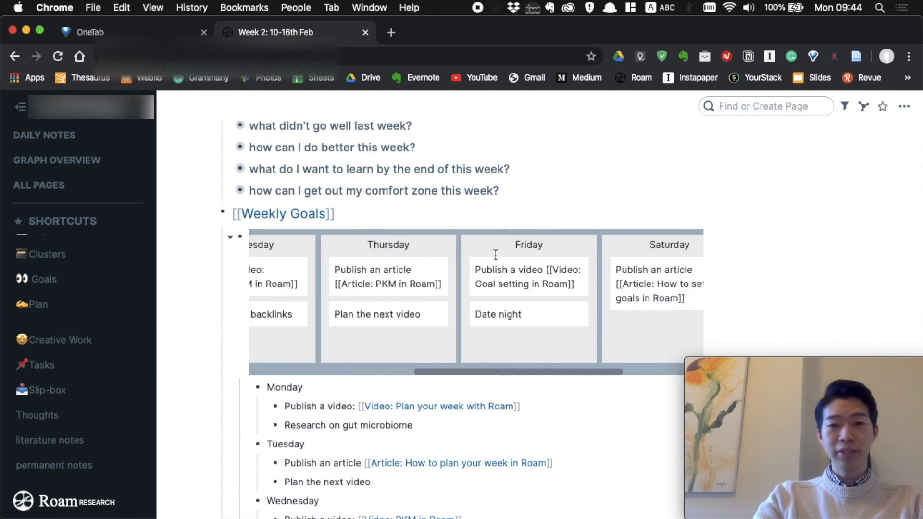
pyautogui.hscroll(-8, 400, 304)
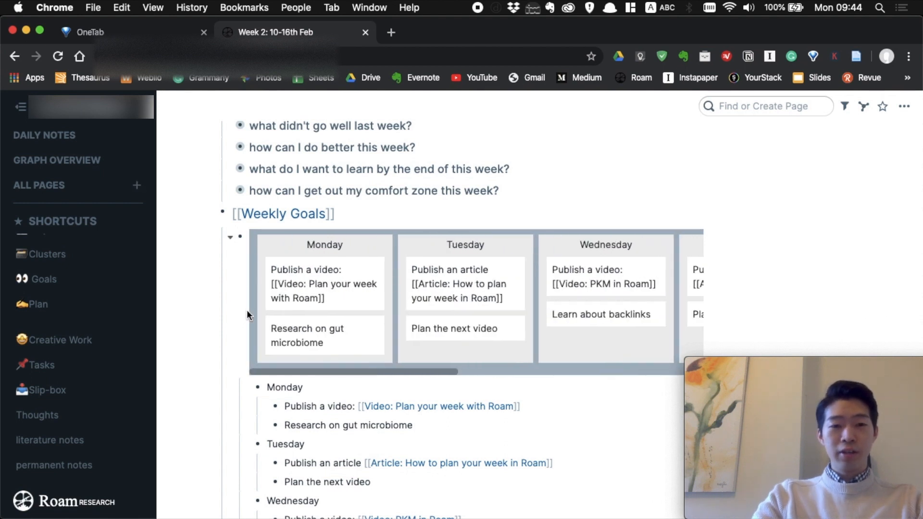
pyautogui.scroll(2, 246, 310)
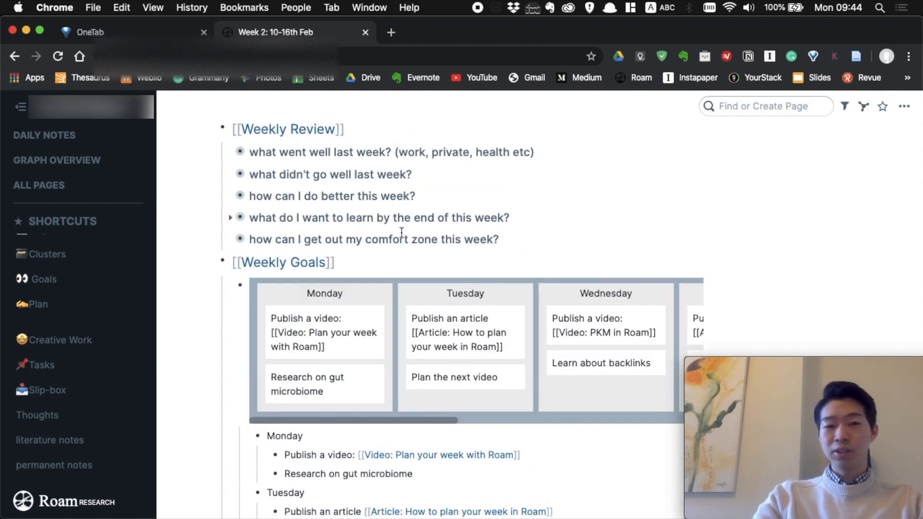
pyautogui.scroll(-3, 544, 212)
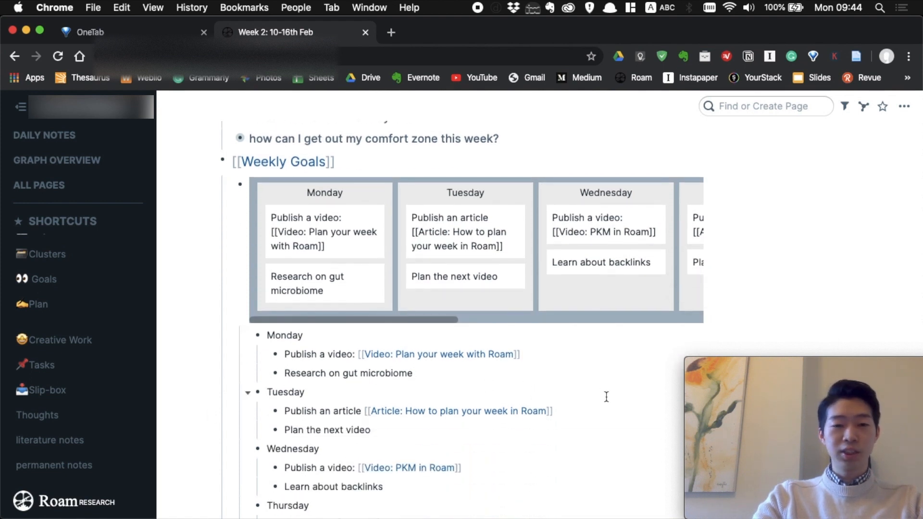
pyautogui.scroll(-1, 604, 395)
pyautogui.scroll(-3, 555, 353)
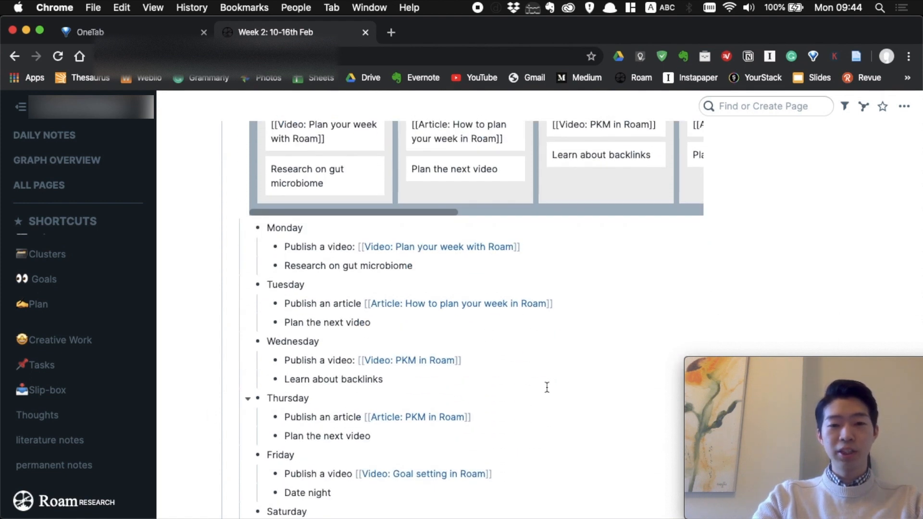
pyautogui.scroll(-2, 553, 385)
pyautogui.scroll(-2, 639, 363)
pyautogui.scroll(8, 678, 311)
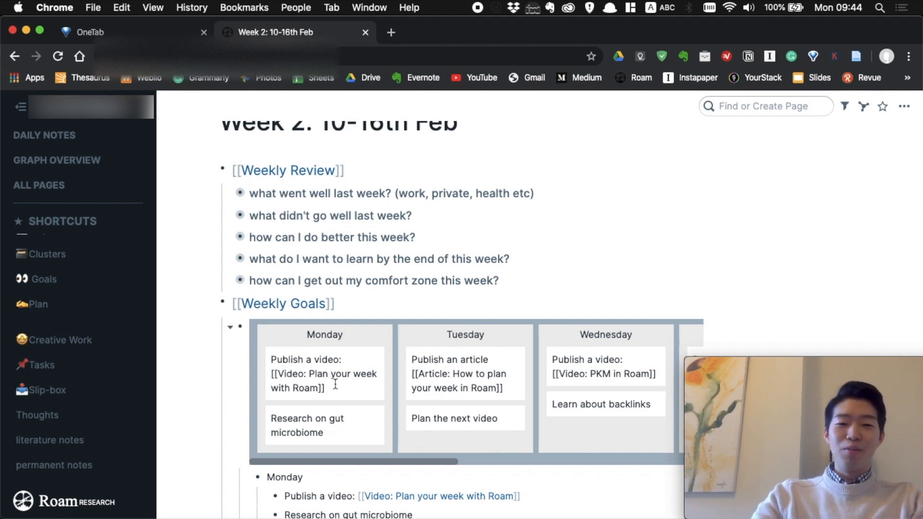
pyautogui.scroll(-1, 348, 384)
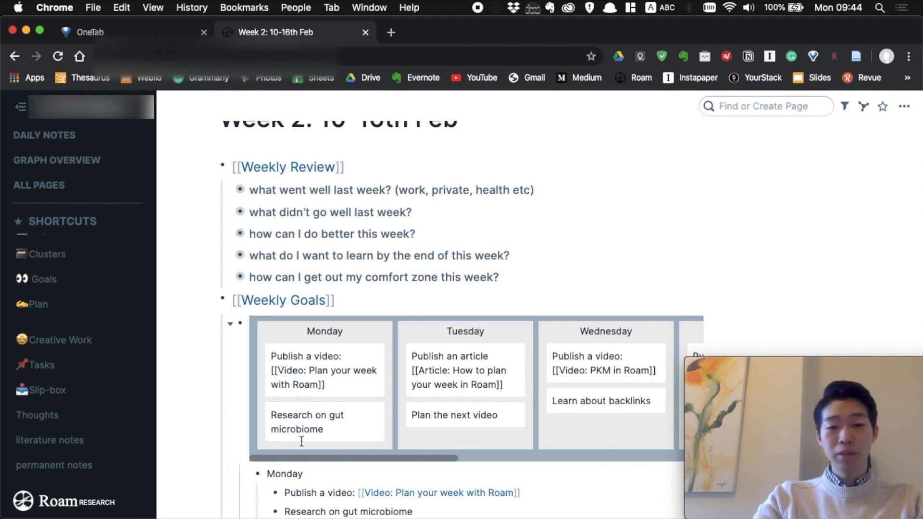
pyautogui.scroll(3, 171, 310)
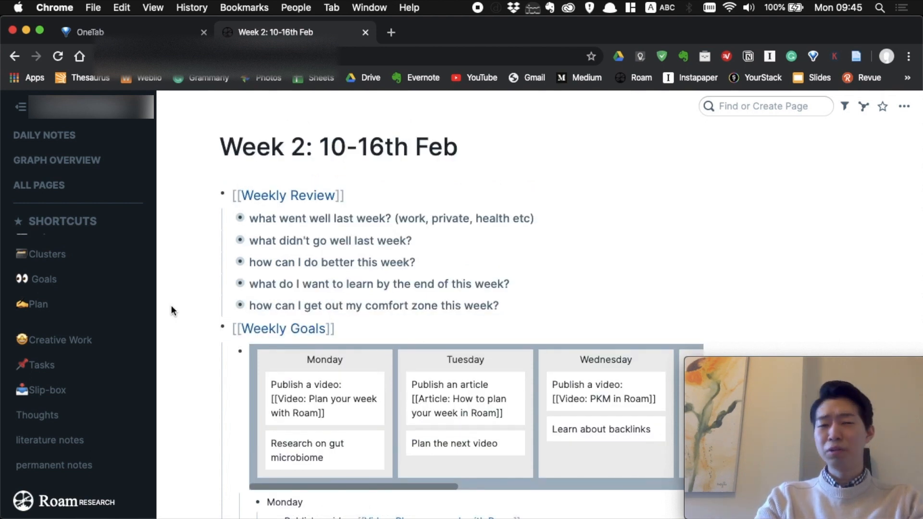
# Step: On the Plan page, add a page link "Week 3: 17-23rd Feb" below Week 2 under February 2020
pyautogui.click(67, 307)
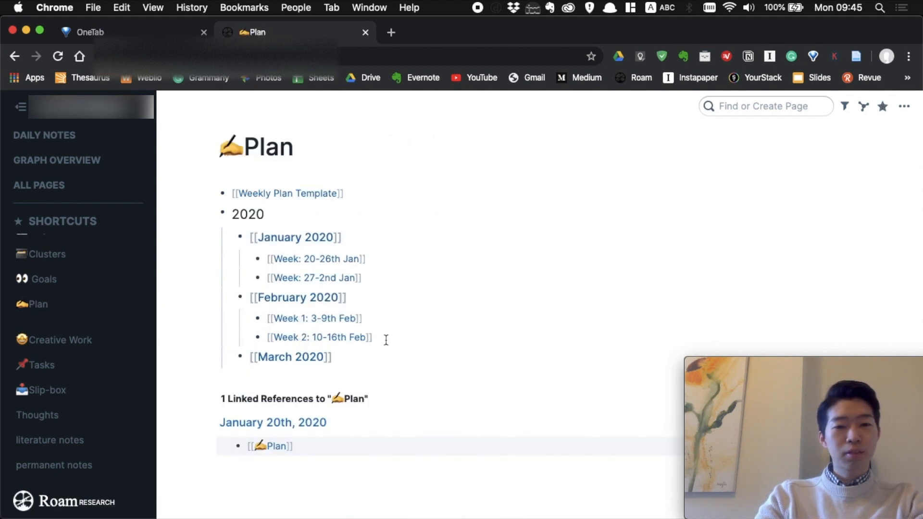
pyautogui.click(390, 338)
pyautogui.press('Return')
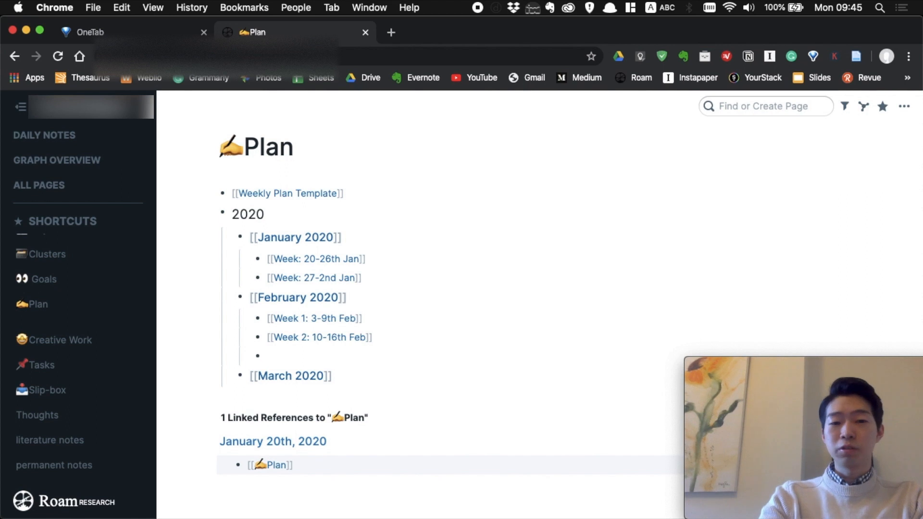
pyautogui.write('[[')
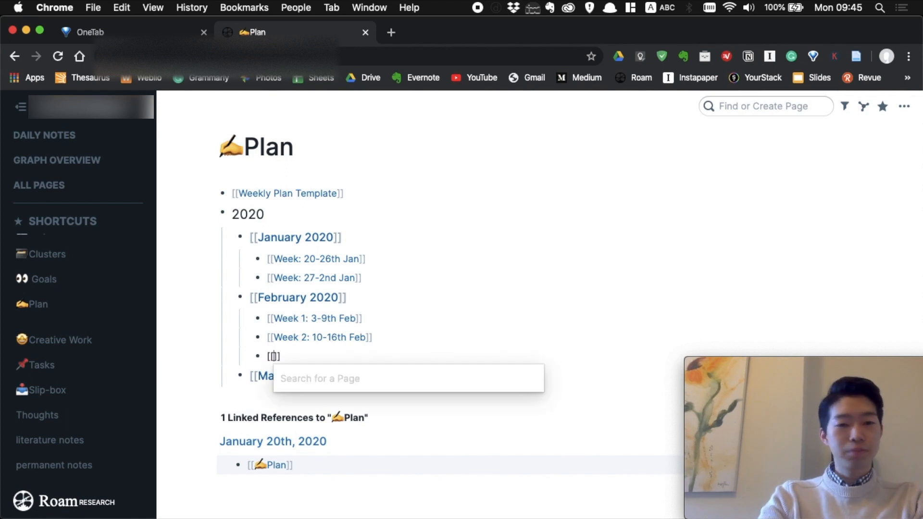
pyautogui.write('Week ')
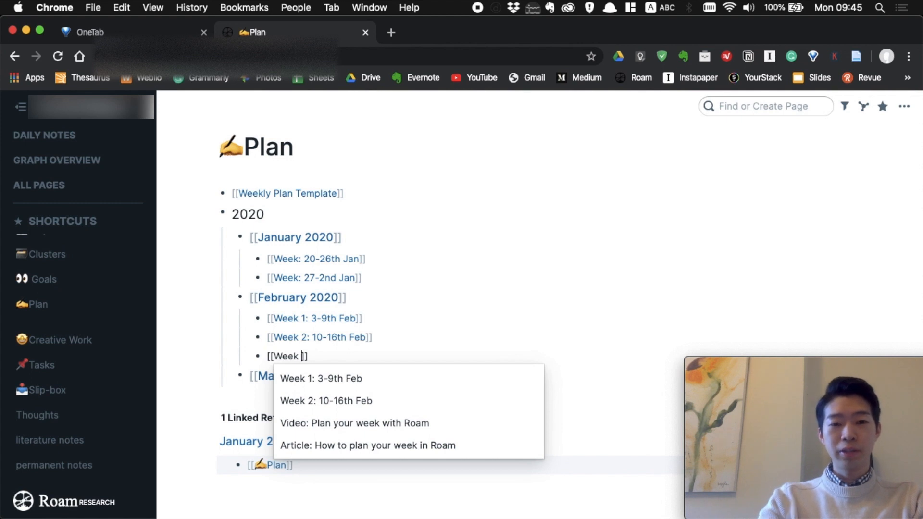
pyautogui.write('3')
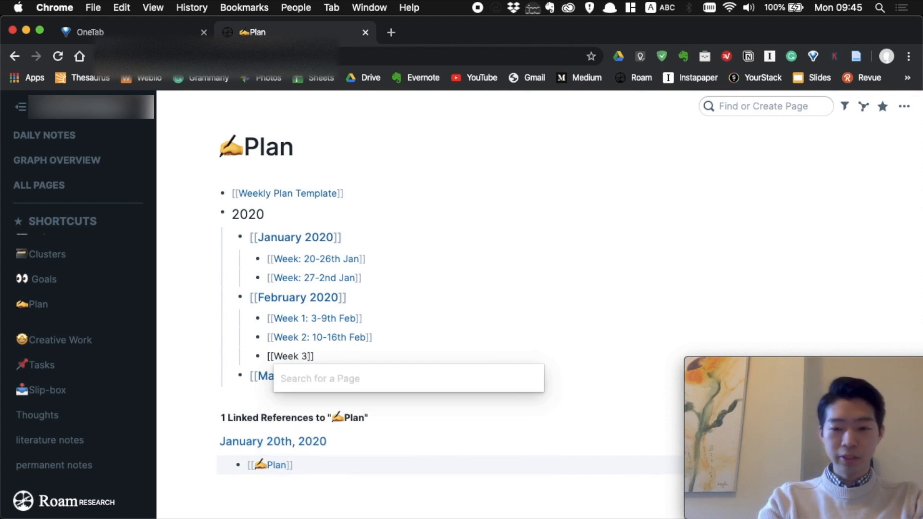
pyautogui.write(': ')
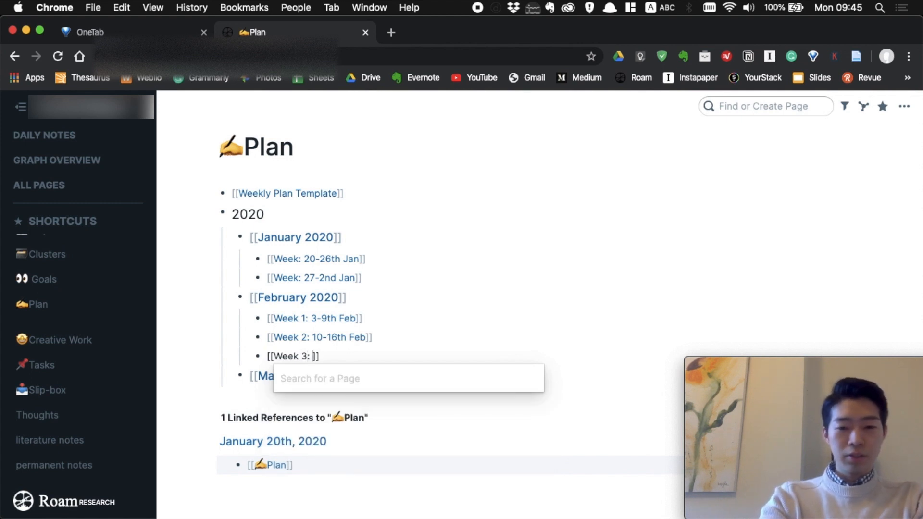
pyautogui.write('17')
pyautogui.write('-23rd ')
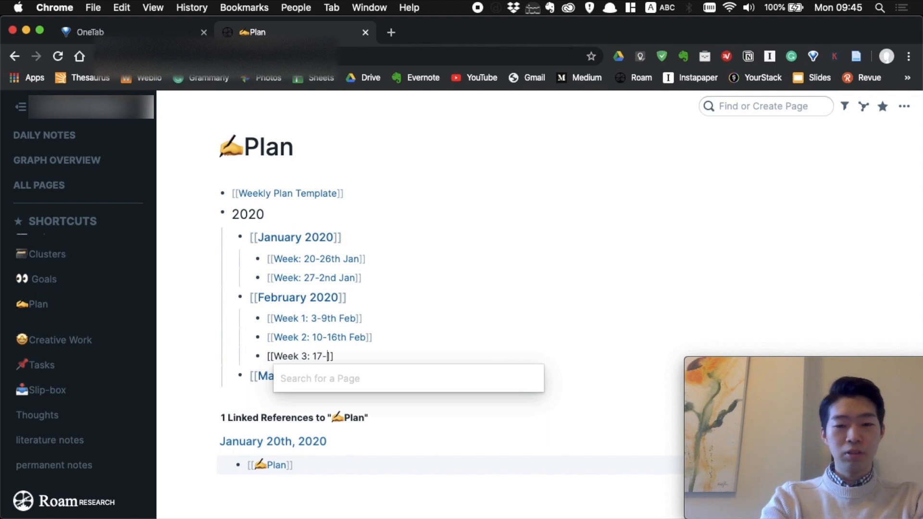
pyautogui.write('Feb')
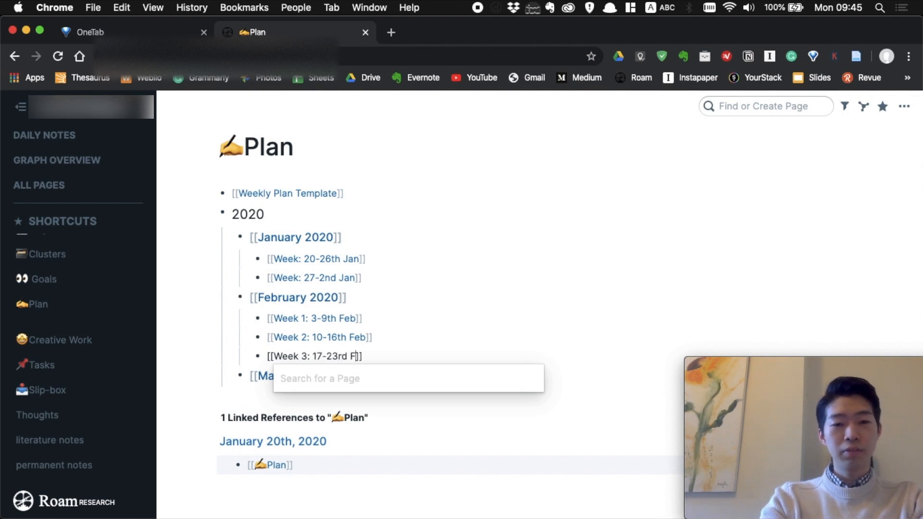
pyautogui.press('Right')
pyautogui.press('Right')
pyautogui.press('Down')
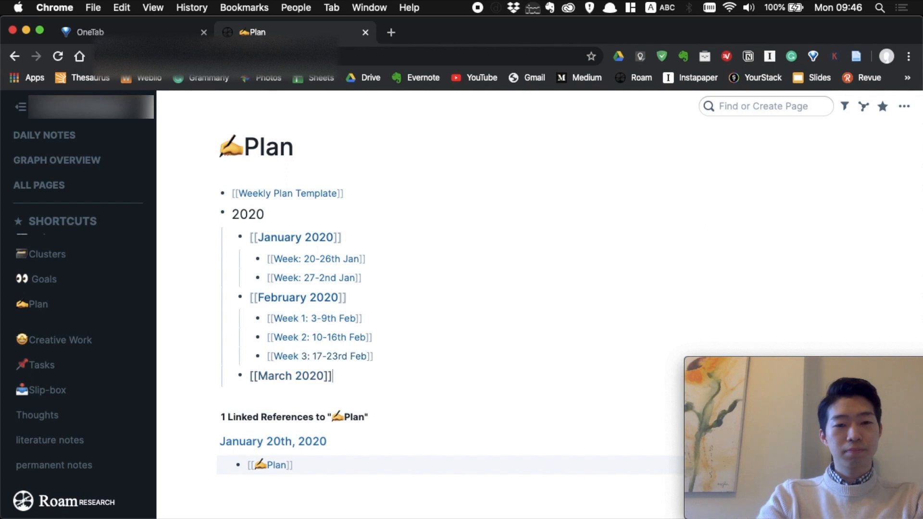
# Step: Open the Week 3: 17-23rd Feb page and link the existing Weekly Review page in its first bullet
pyautogui.click(339, 364)
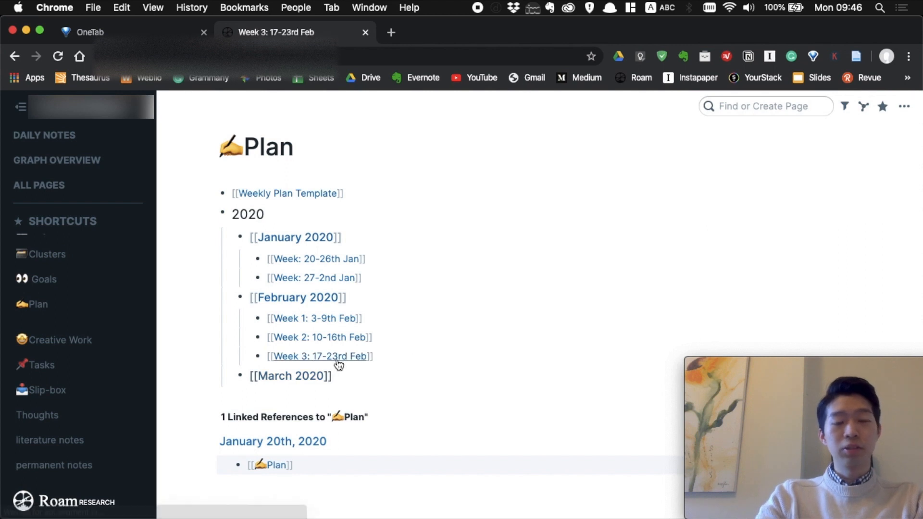
pyautogui.click(255, 206)
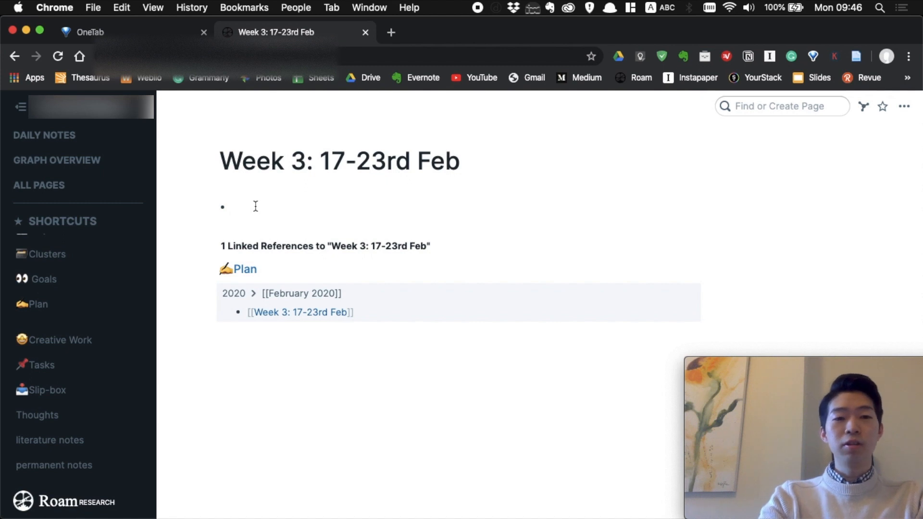
pyautogui.write('[[Week')
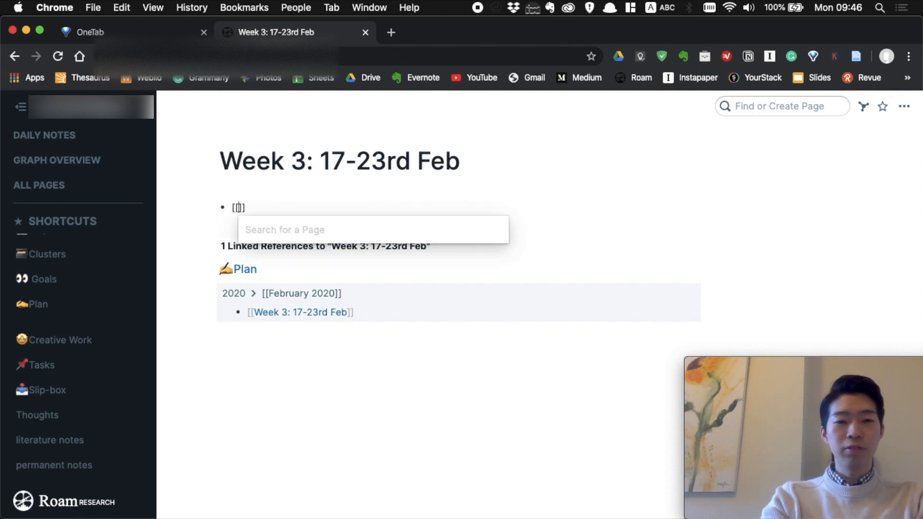
pyautogui.write('ly')
pyautogui.press('Down')
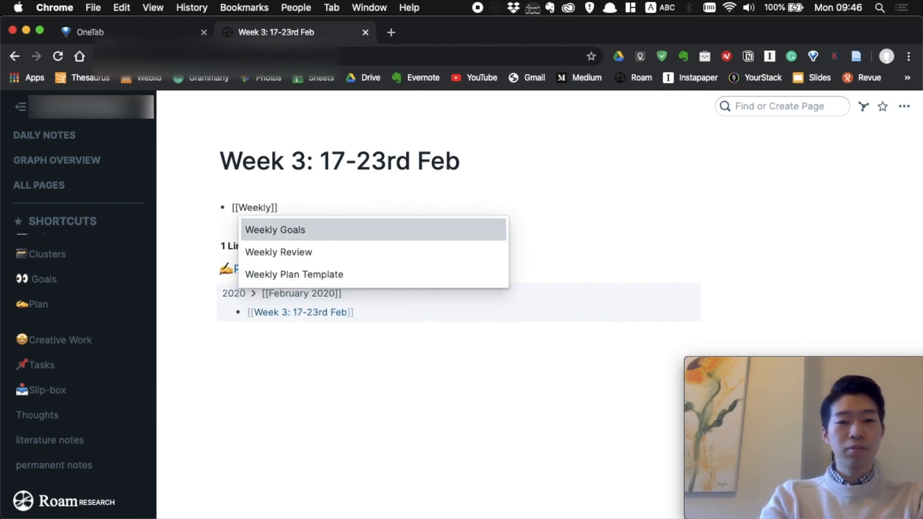
pyautogui.press('Down')
pyautogui.press('Return')
pyautogui.press('Return')
pyautogui.write('[[We')
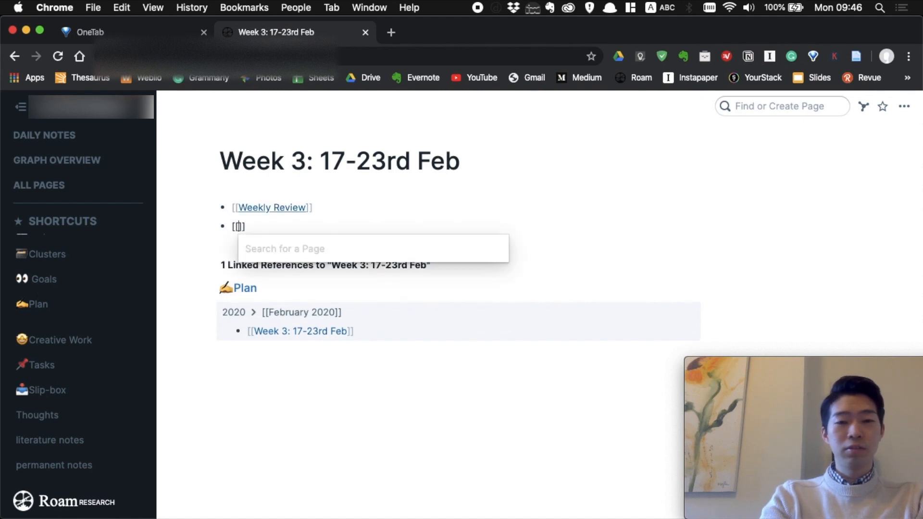
pyautogui.press('BackSpace')
pyautogui.press('BackSpace')
pyautogui.press('BackSpace')
pyautogui.press('BackSpace')
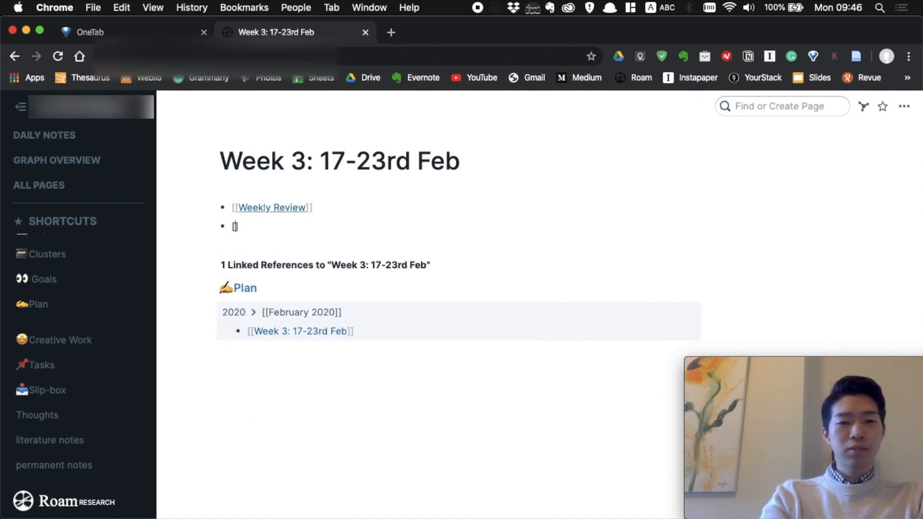
# Step: Add a "Weekly Goals" bullet below the Weekly Review link, and create an empty nested bullet under Weekly Review
pyautogui.write('Weekly Goals')
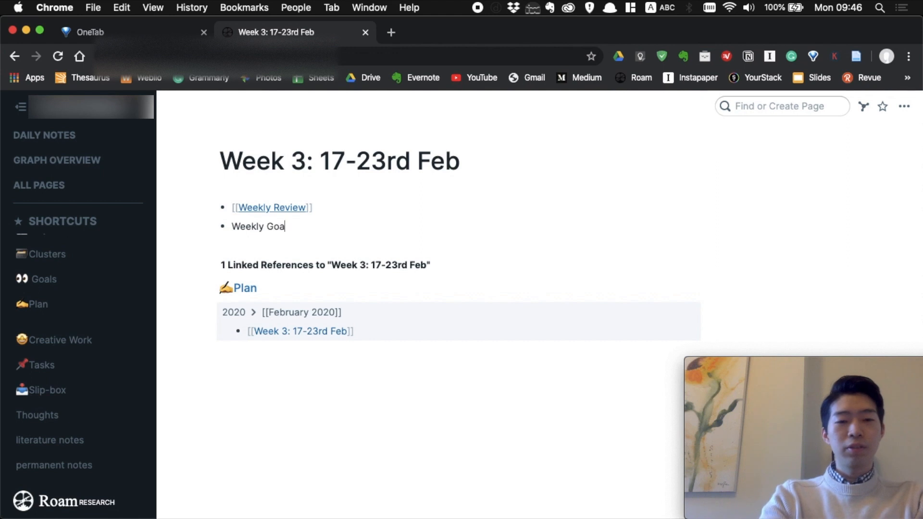
pyautogui.click(340, 215)
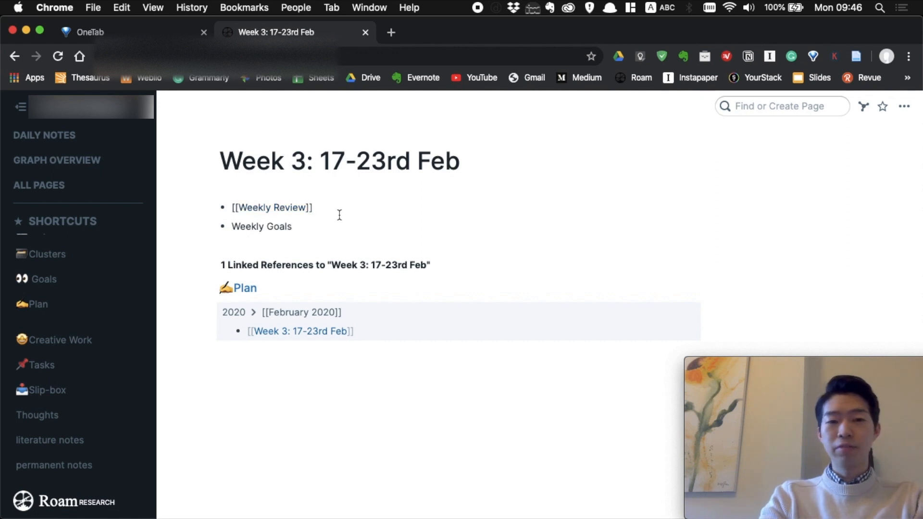
pyautogui.press('Return')
pyautogui.press('Tab')
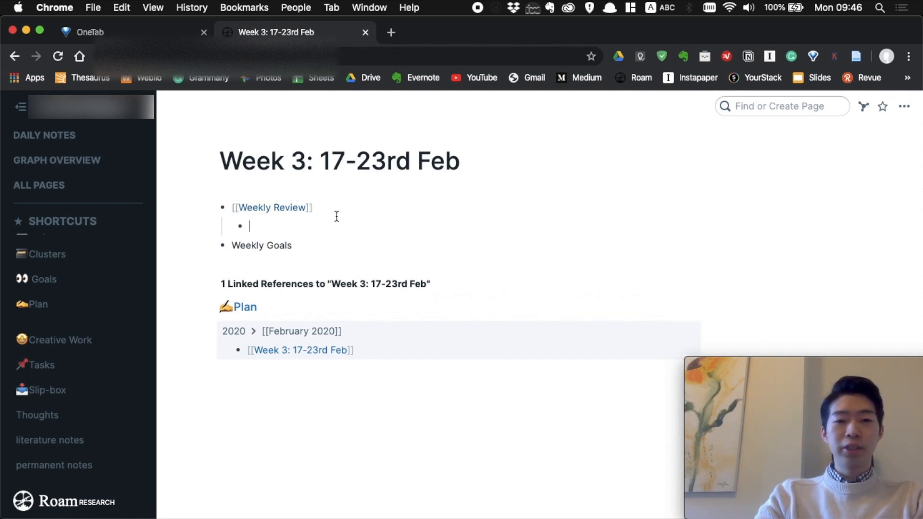
# Step: Open the Weekly Review page in the sidebar and copy its five questions into the nested bullet under Weekly Review
pyautogui.keyDown('shift'); pyautogui.click(287, 212); pyautogui.keyUp('shift')
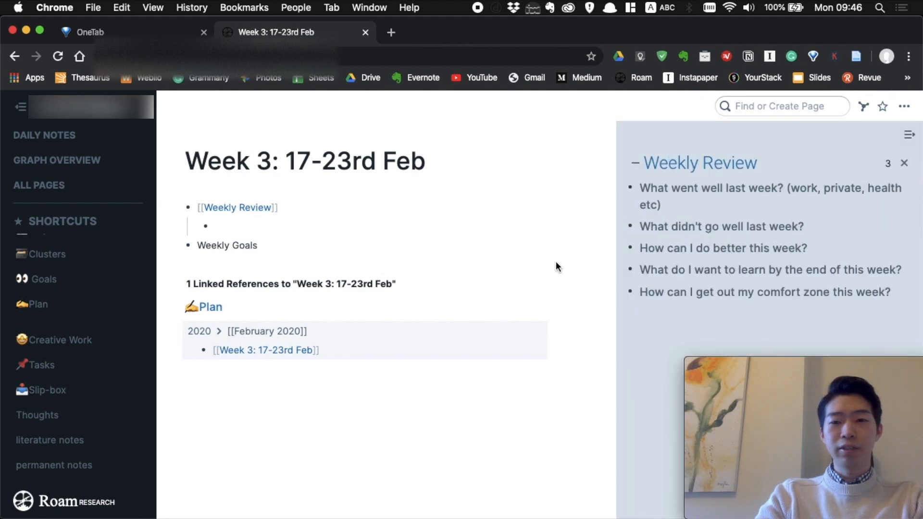
pyautogui.moveTo(896, 295); pyautogui.dragTo(631, 196)
pyautogui.press('super+c')
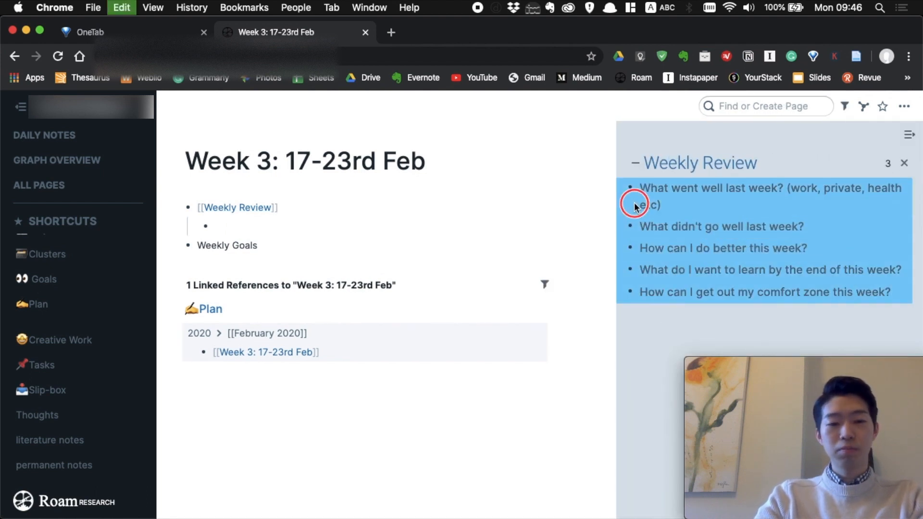
pyautogui.click(247, 227)
pyautogui.press('super+v')
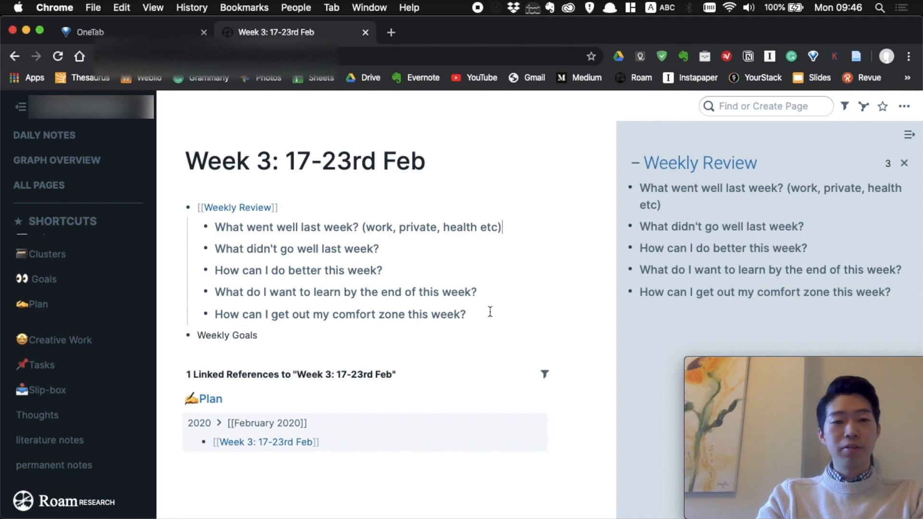
# Step: Nest a {{kanban}} board under the Weekly Goals bullet
pyautogui.click(282, 336)
pyautogui.press('Return')
pyautogui.press('Tab')
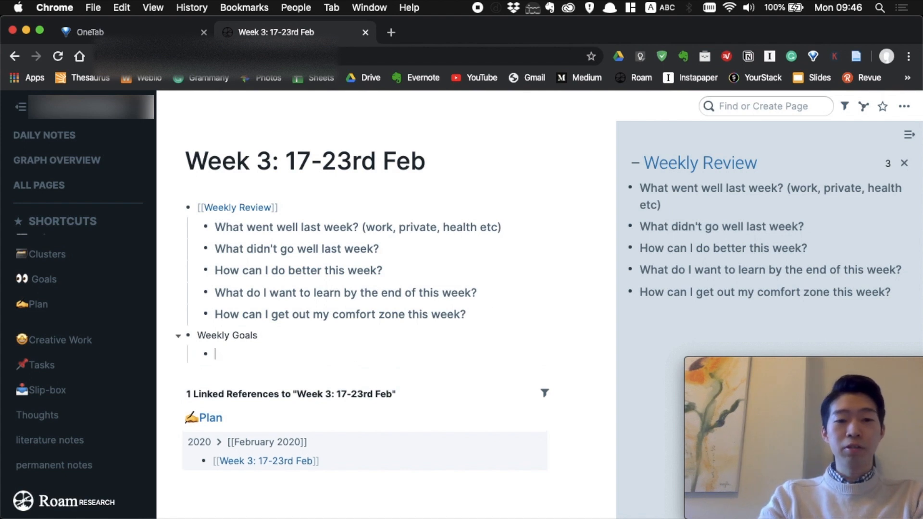
pyautogui.write('{{')
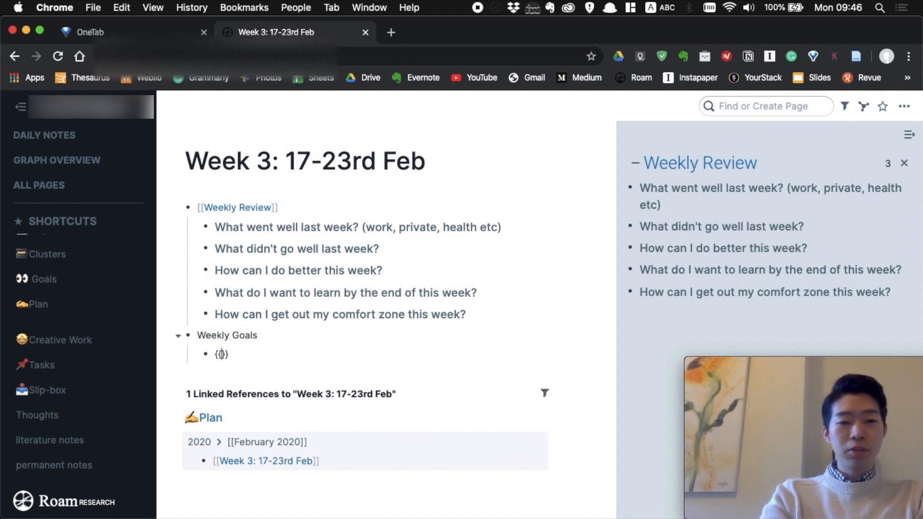
pyautogui.write('kanban')
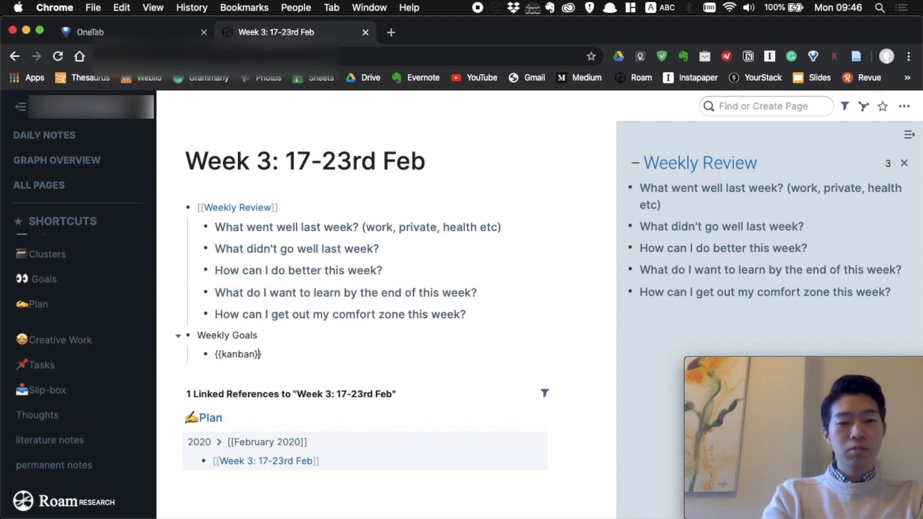
pyautogui.press('Return')
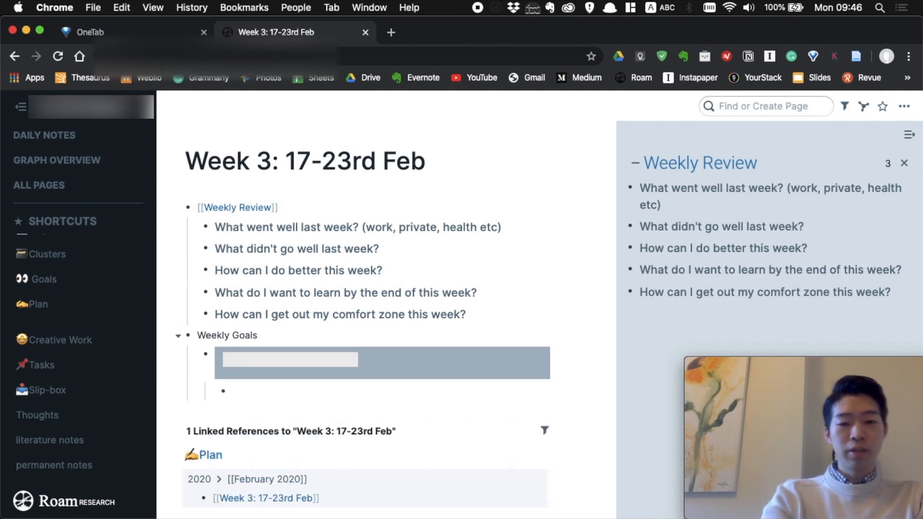
# Step: Add the seven days Monday through Sunday as the kanban board's columns, one nested bullet per day
pyautogui.write('Monday')
pyautogui.press('Return')
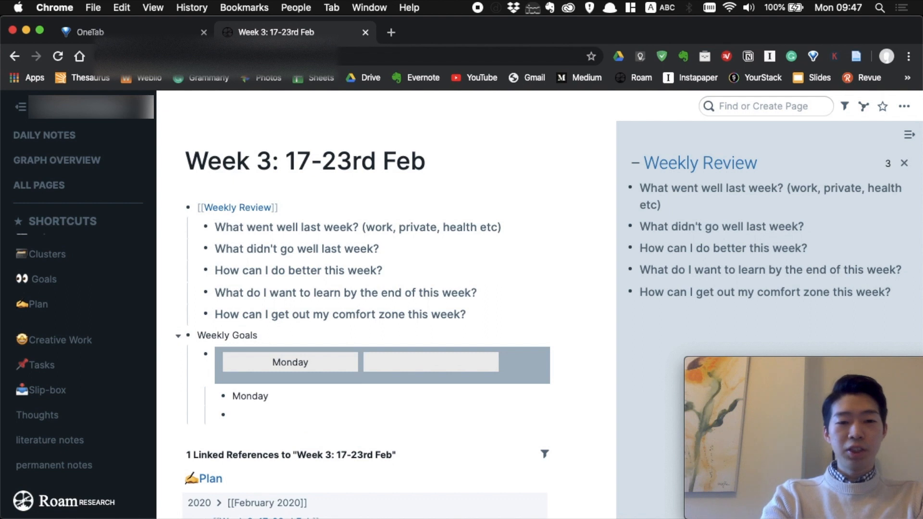
pyautogui.write('Tuesday')
pyautogui.press('Return')
pyautogui.write('Wednesday')
pyautogui.press('Return')
pyautogui.write('Thursday')
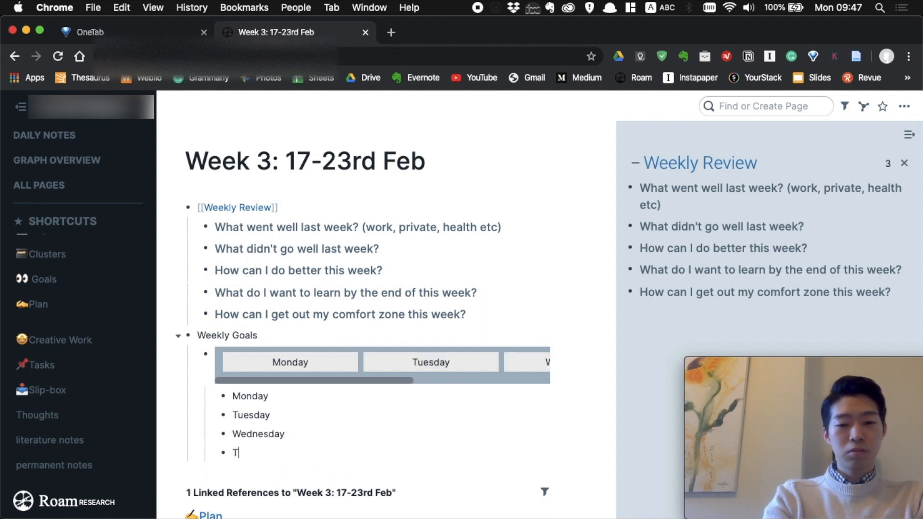
pyautogui.press('Return')
pyautogui.write('Friday')
pyautogui.press('Return')
pyautogui.write('Saturday')
pyautogui.press('Return')
pyautogui.write('Sunday')
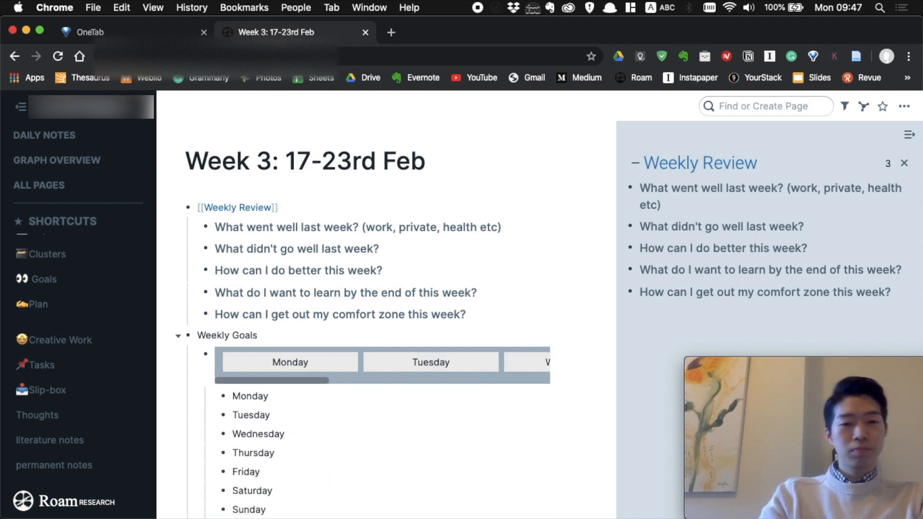
# Step: Add the task "publish a video" as a card under Monday on the Weekly Goals board
pyautogui.scroll(-2, 418, 297)
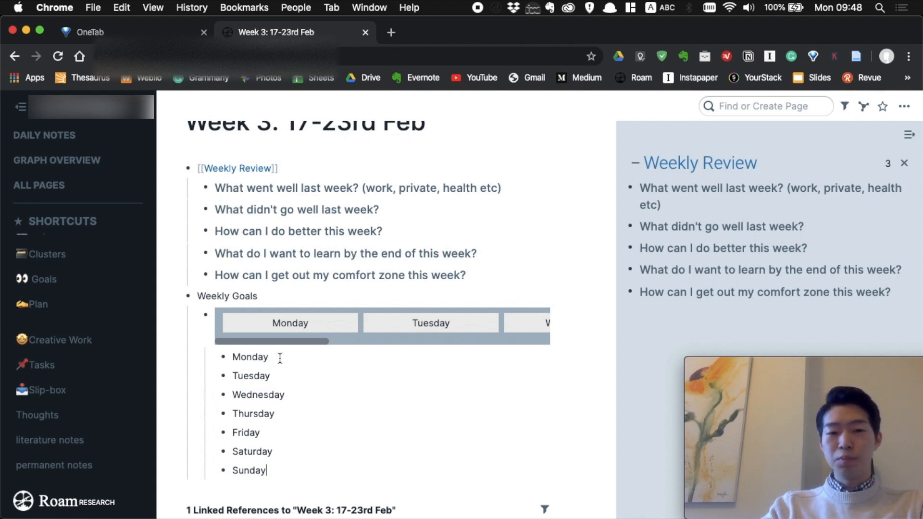
pyautogui.click(280, 357)
pyautogui.press('Return')
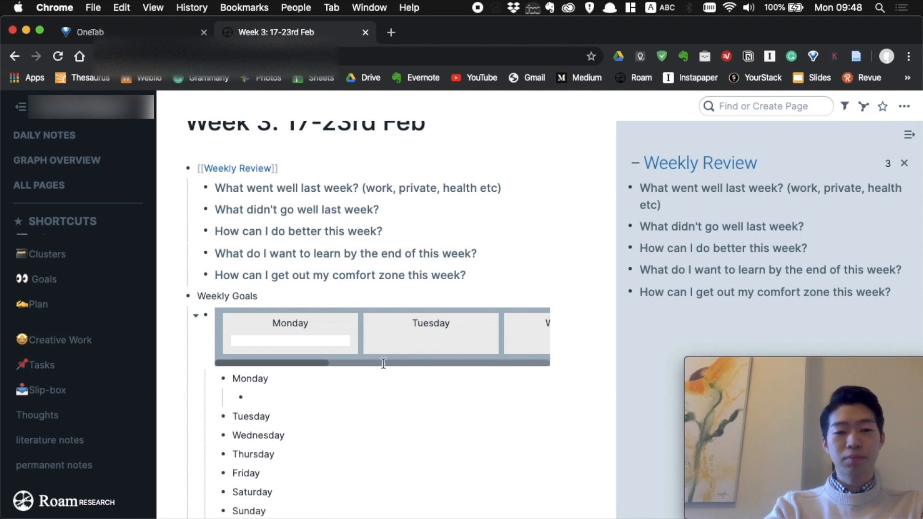
pyautogui.write('publish a video')
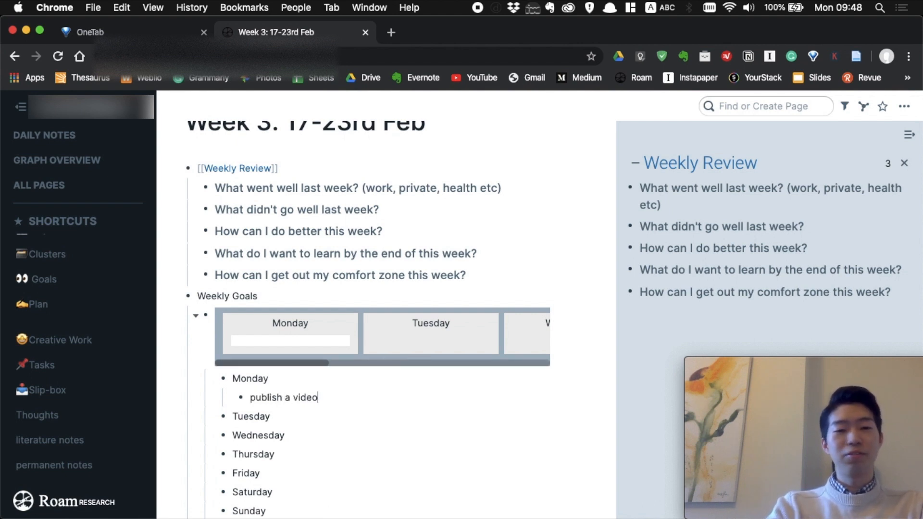
pyautogui.press('Down')
pyautogui.scroll(-1, 583, 302)
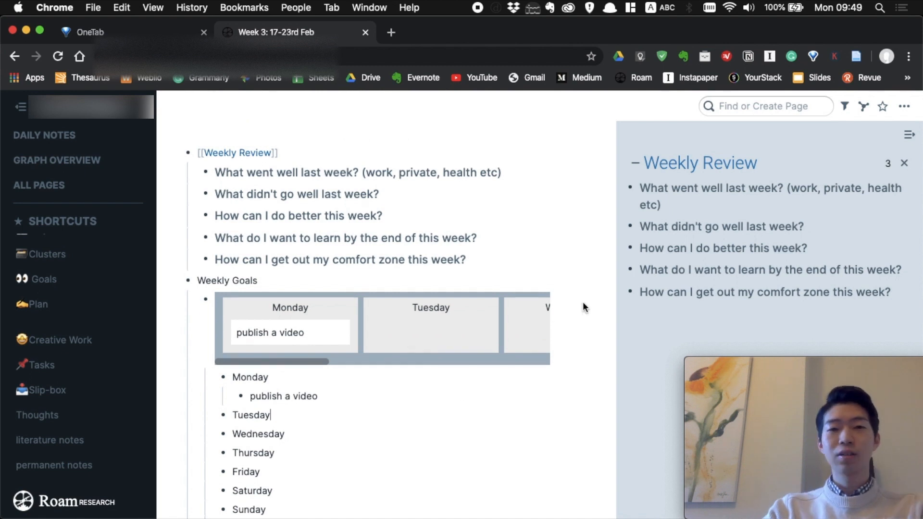